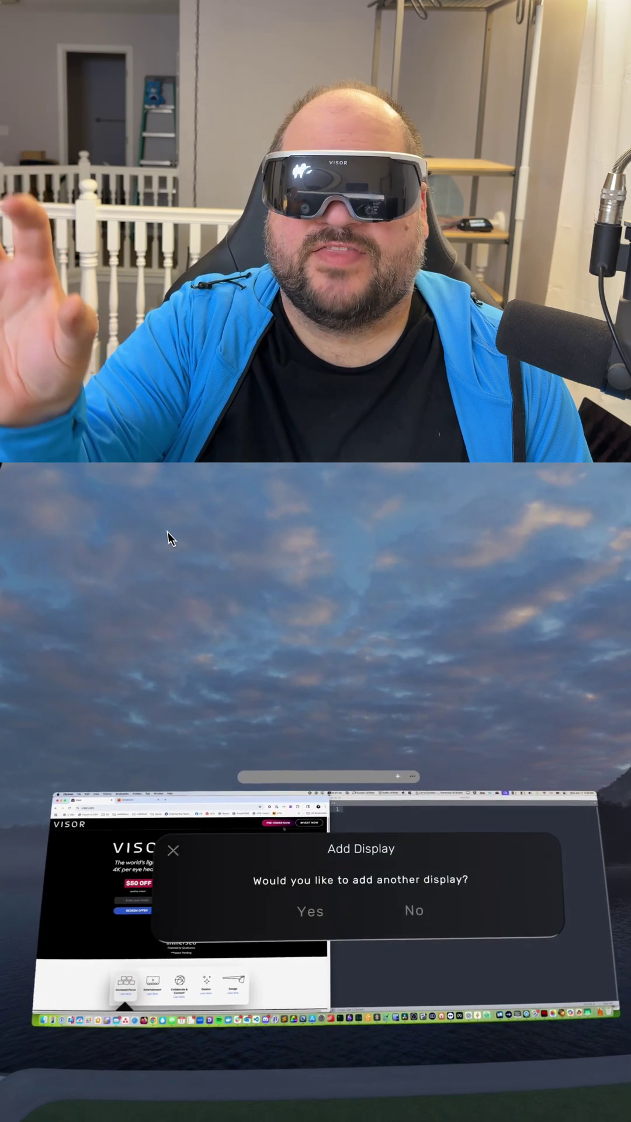
- Decline adding a second display and bring up the Normal, Wide and Ultra-wide display options
key("Return")
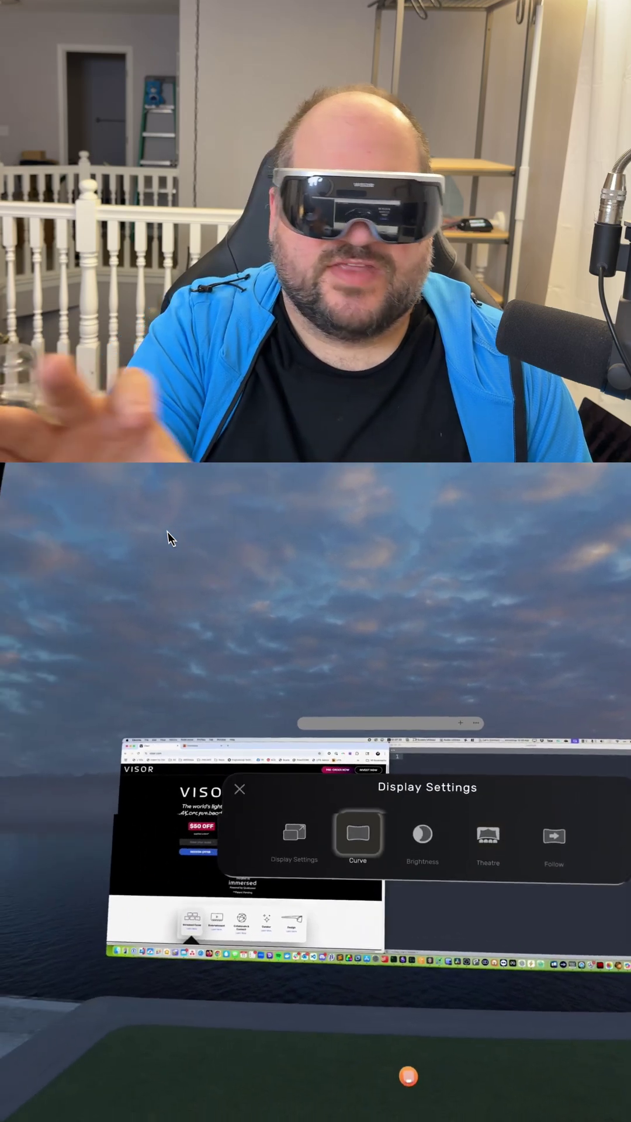
key("Return")
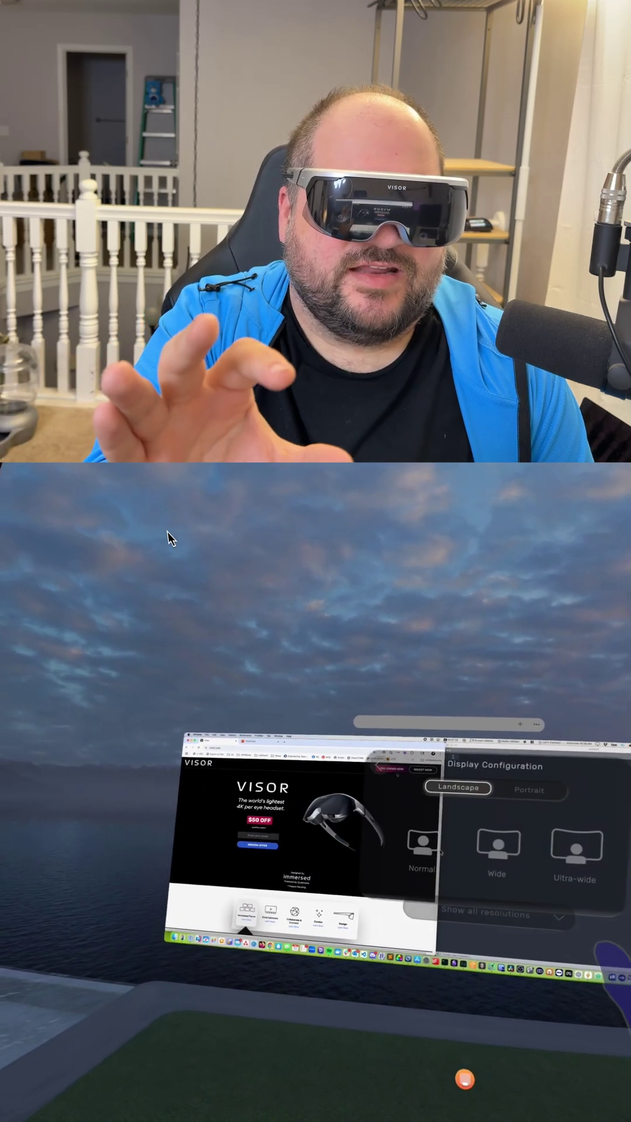